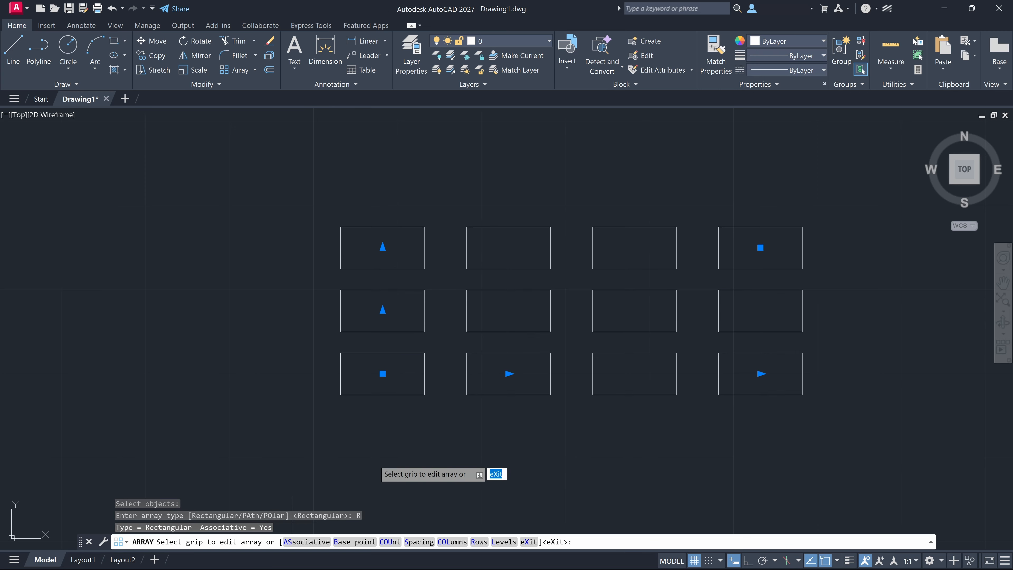
# Extend the rectangular array to 6 columns and 6 rows
pyautogui.scroll(-2, 423, 371)
pyautogui.click(634, 373)
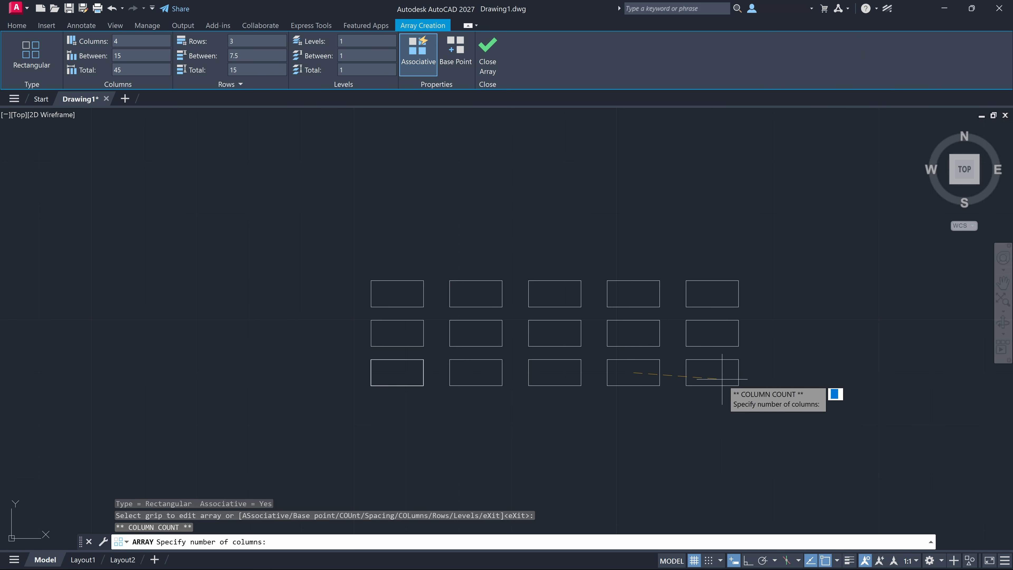
pyautogui.click(851, 361)
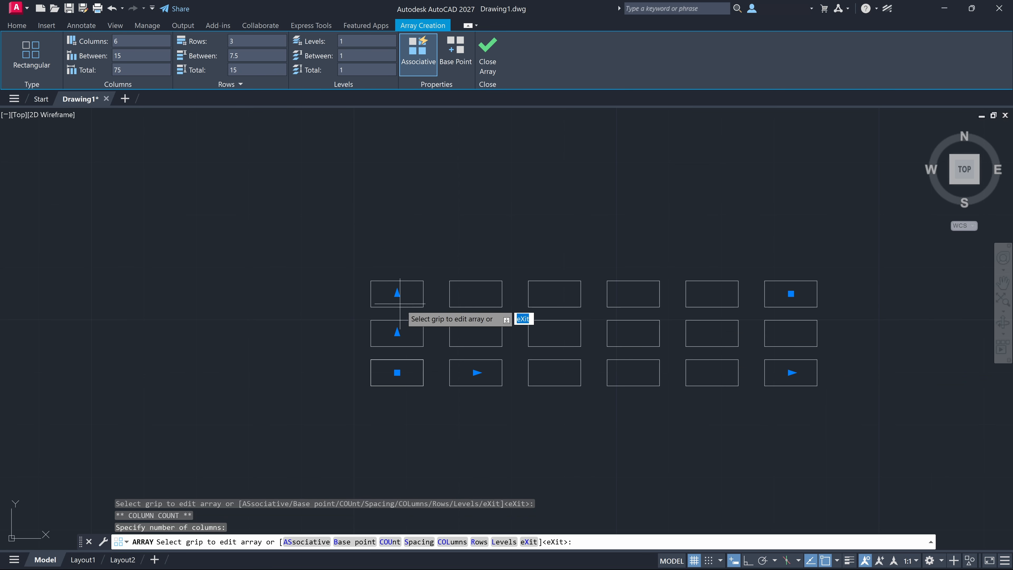
pyautogui.click(397, 294)
pyautogui.click(397, 155)
# Space the array's rows about 9 apart and its columns about 20.1 apart
pyautogui.click(397, 332)
pyautogui.click(397, 326)
pyautogui.moveTo(598, 303); pyautogui.dragTo(416, 323, button='middle')
pyautogui.click(296, 392)
pyautogui.click(321, 370)
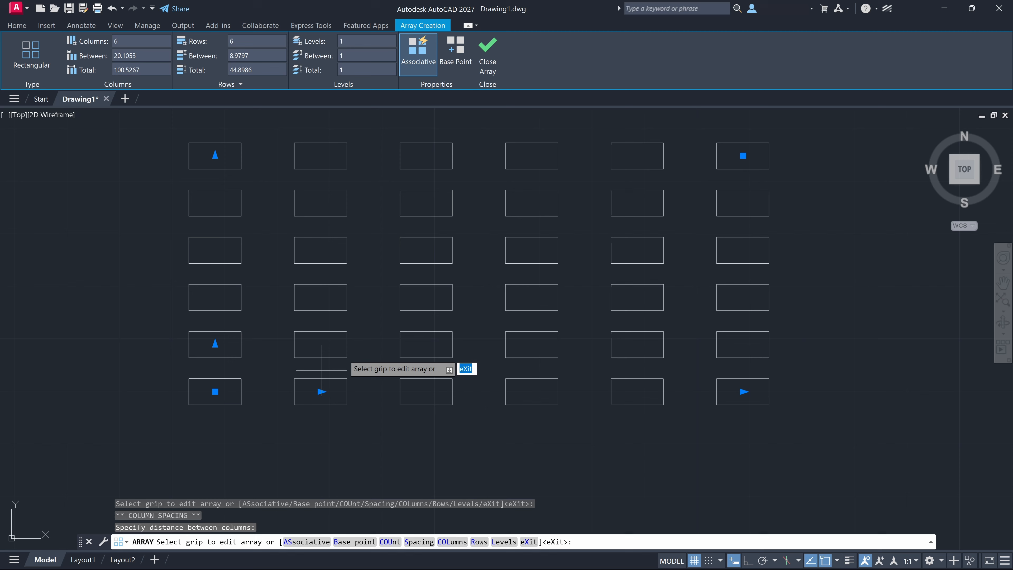
# Adjust the array's row and column counts together to 6 rows and 6 columns
pyautogui.click(743, 156)
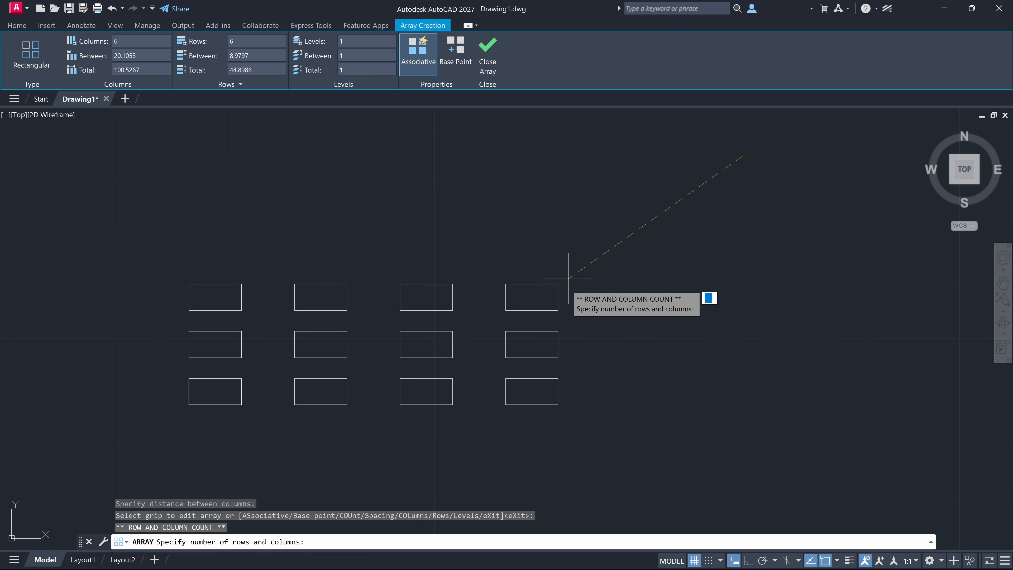
pyautogui.click(765, 151)
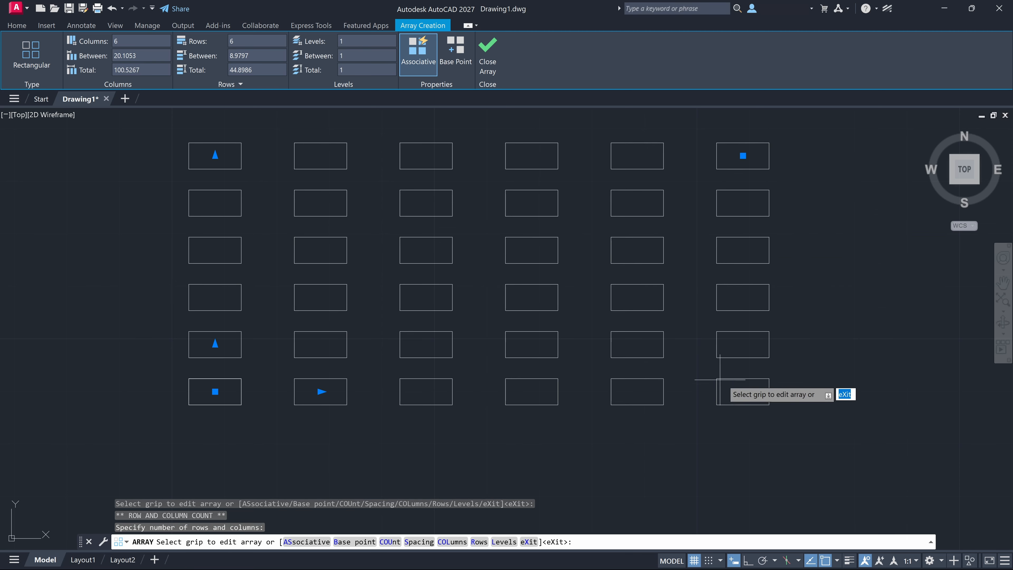
pyautogui.click(744, 391)
pyautogui.click(760, 386)
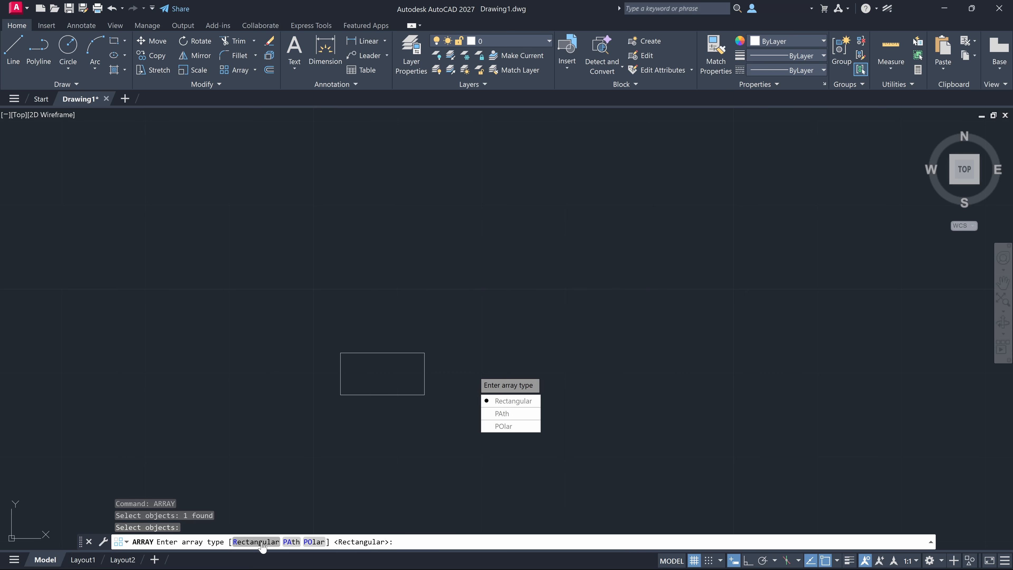
# Create a rectangular array of the rectangle with 6 columns and extend it upward with additional rows
pyautogui.click(255, 541)
pyautogui.scroll(-3, 439, 364)
pyautogui.click(634, 373)
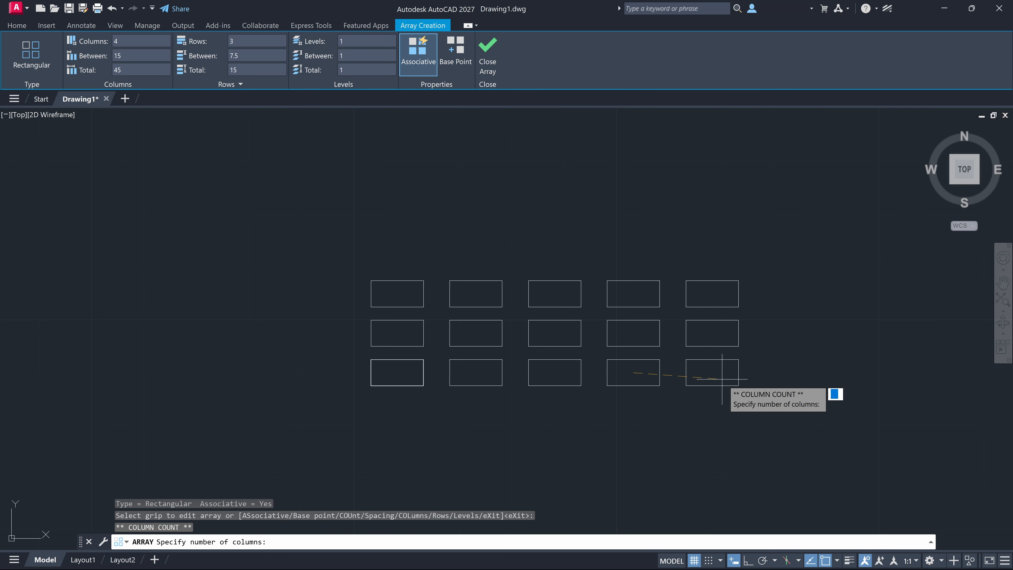
pyautogui.click(857, 357)
pyautogui.click(398, 294)
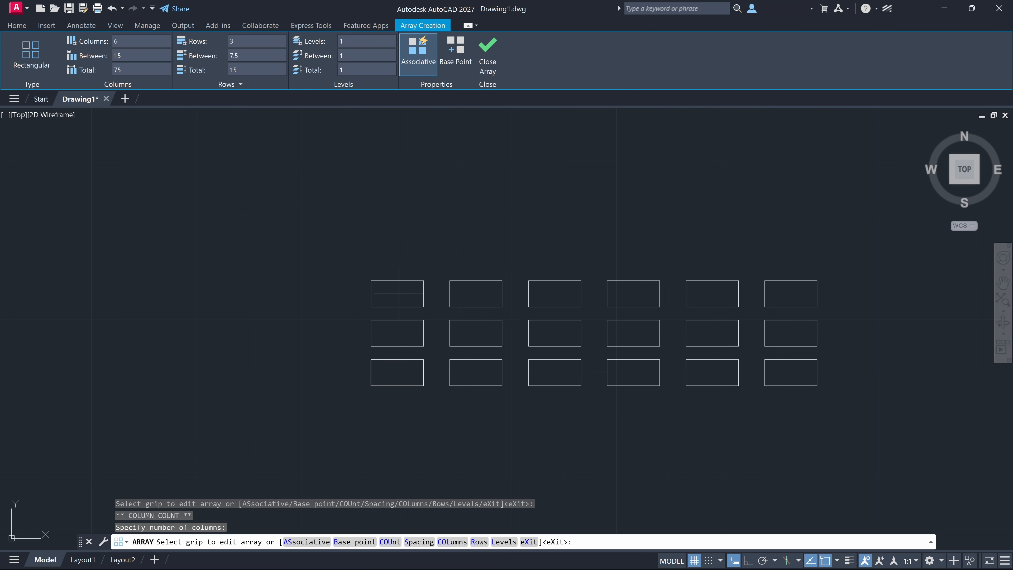
pyautogui.click(393, 155)
# Adjust the array's column and row spacing by its grips and finish the array
pyautogui.click(476, 373)
pyautogui.click(499, 372)
pyautogui.moveTo(519, 359); pyautogui.dragTo(337, 378, button='middle')
pyautogui.click(216, 353)
pyautogui.click(216, 344)
pyautogui.click(317, 392)
pyautogui.click(300, 392)
pyautogui.press('Escape')
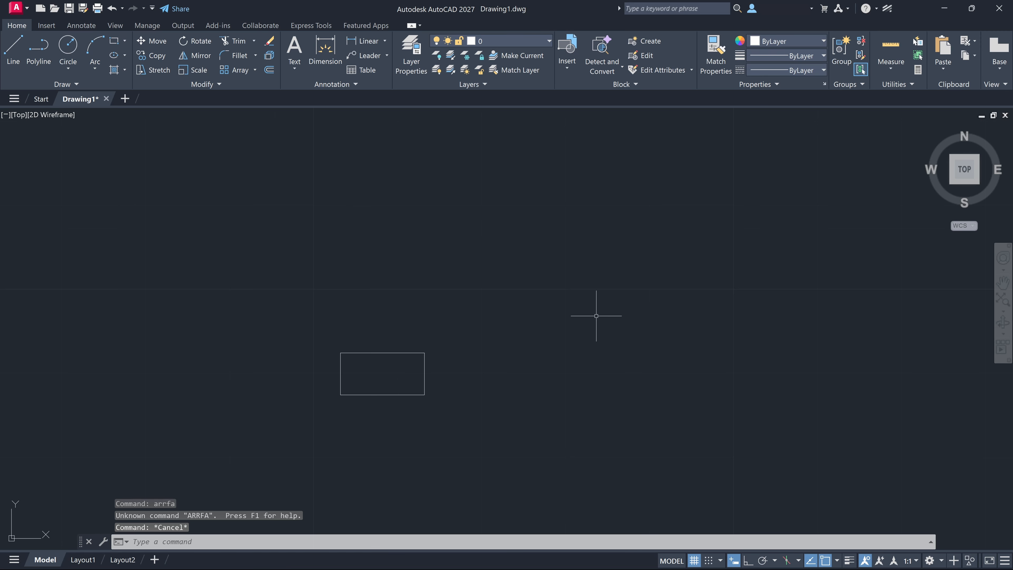
# Create a rectangular array of the rectangle with 6 columns and extend its rows upward
pyautogui.write('array')
pyautogui.press('Return')
pyautogui.click(424, 372)
pyautogui.press('Return')
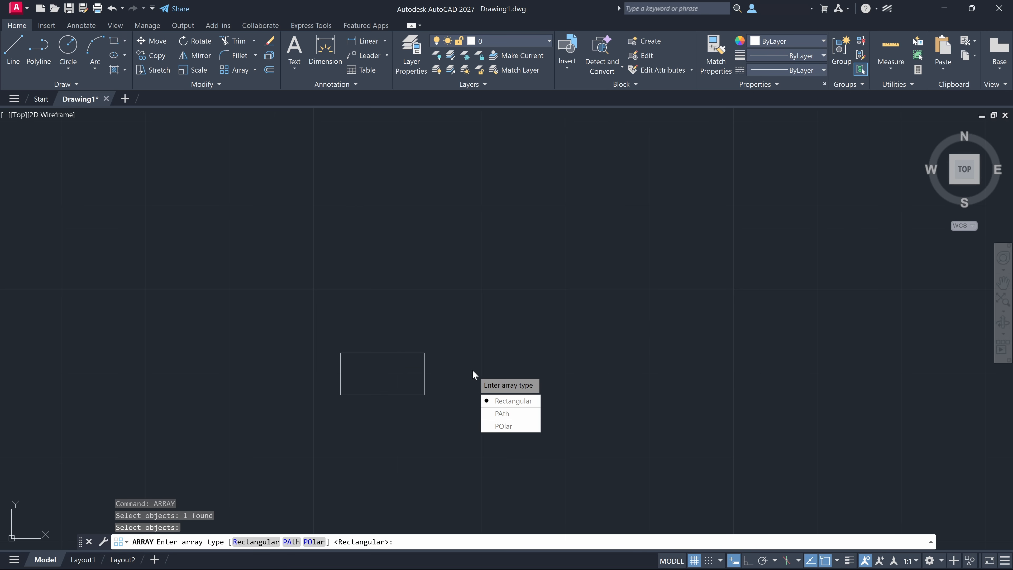
pyautogui.click(256, 543)
pyautogui.scroll(-2, 422, 371)
pyautogui.click(633, 373)
pyautogui.click(833, 371)
pyautogui.click(398, 294)
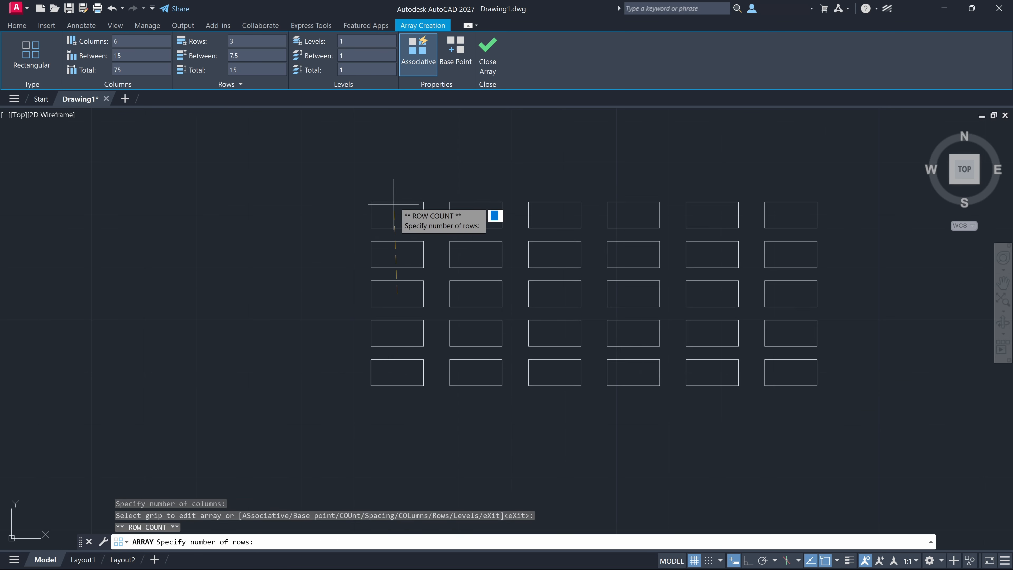
pyautogui.write('ar')
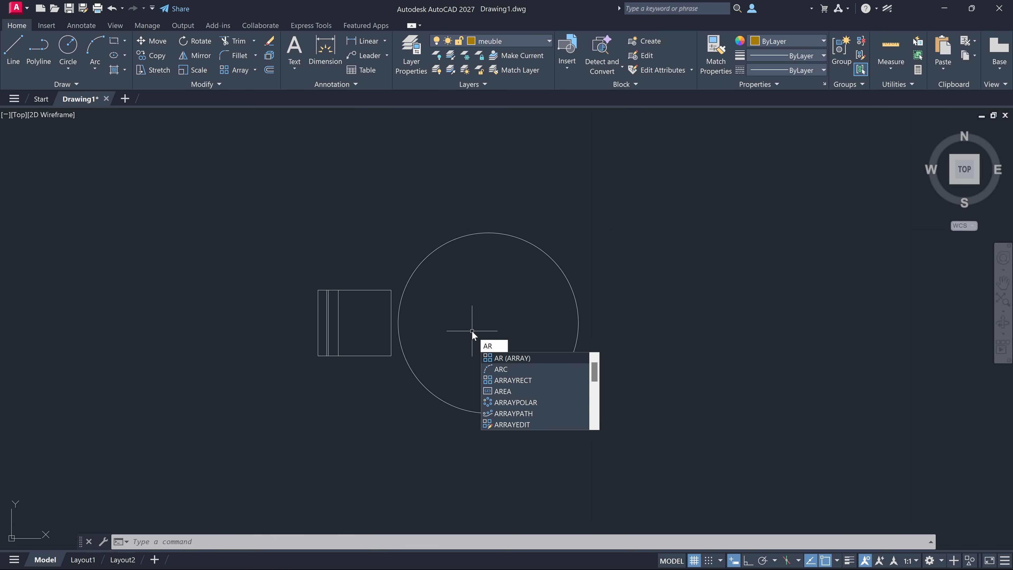
pyautogui.press('Return')
pyautogui.click(407, 288)
pyautogui.press('Escape')
pyautogui.click(292, 244)
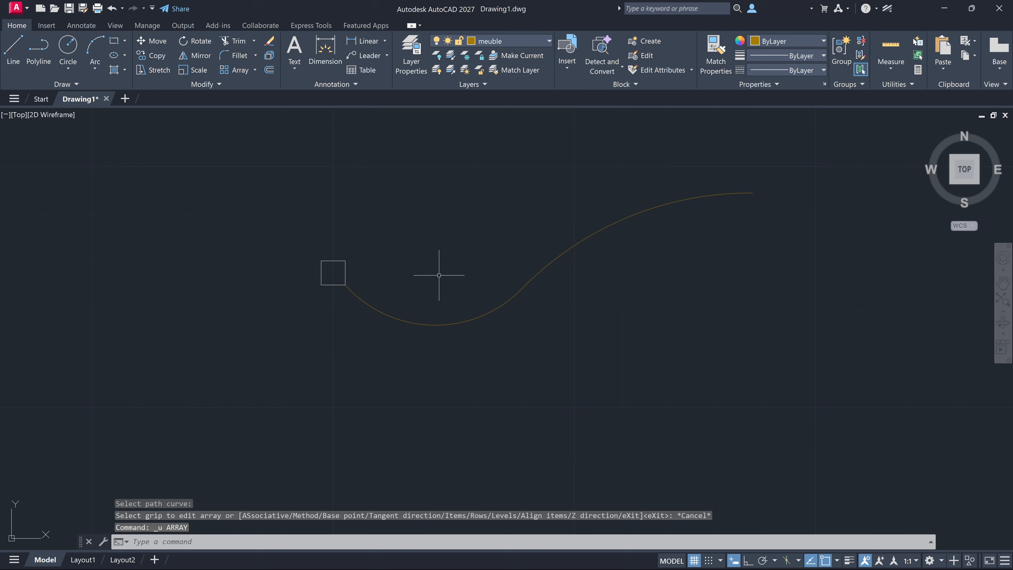
# Create a path array of the small square along the S-shaped curve
pyautogui.press('Return')
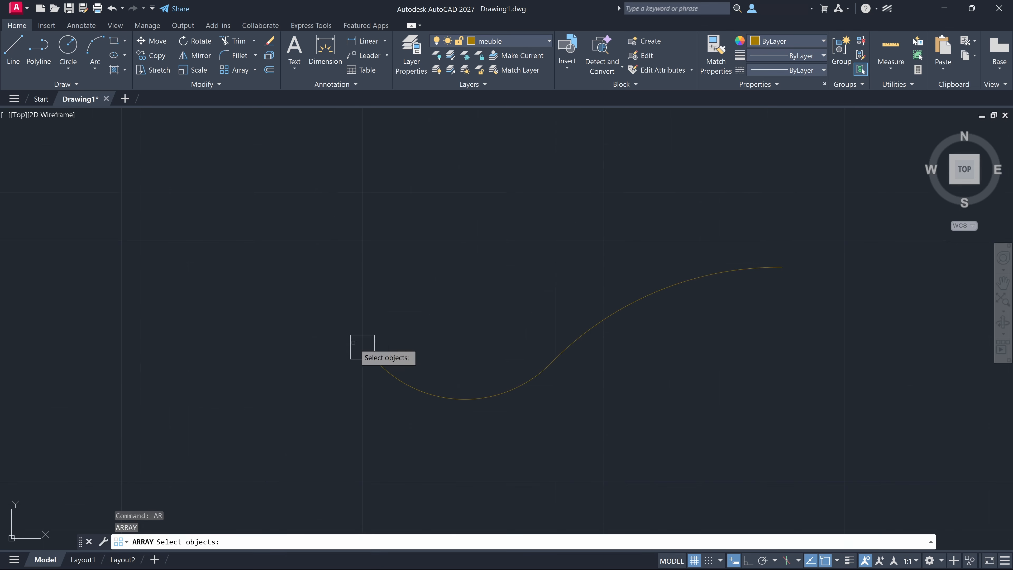
pyautogui.click(351, 341)
pyautogui.press('Return')
pyautogui.click(339, 439)
pyautogui.click(402, 382)
pyautogui.click(402, 382)
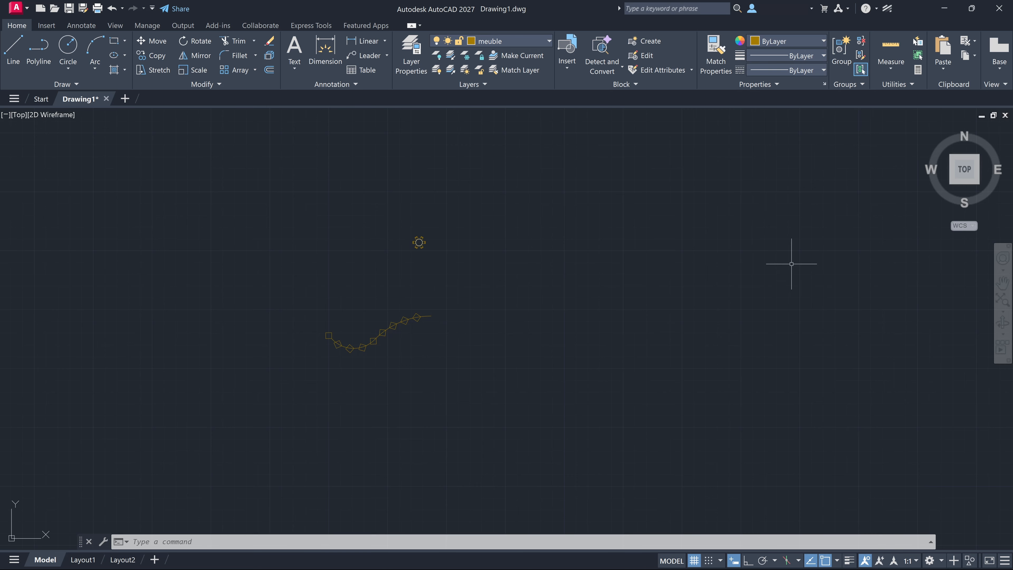
# Bring up the available array types and choose Rectangular Array
pyautogui.moveTo(792, 265); pyautogui.dragTo(617, 289, button='middle')
pyautogui.click(255, 70)
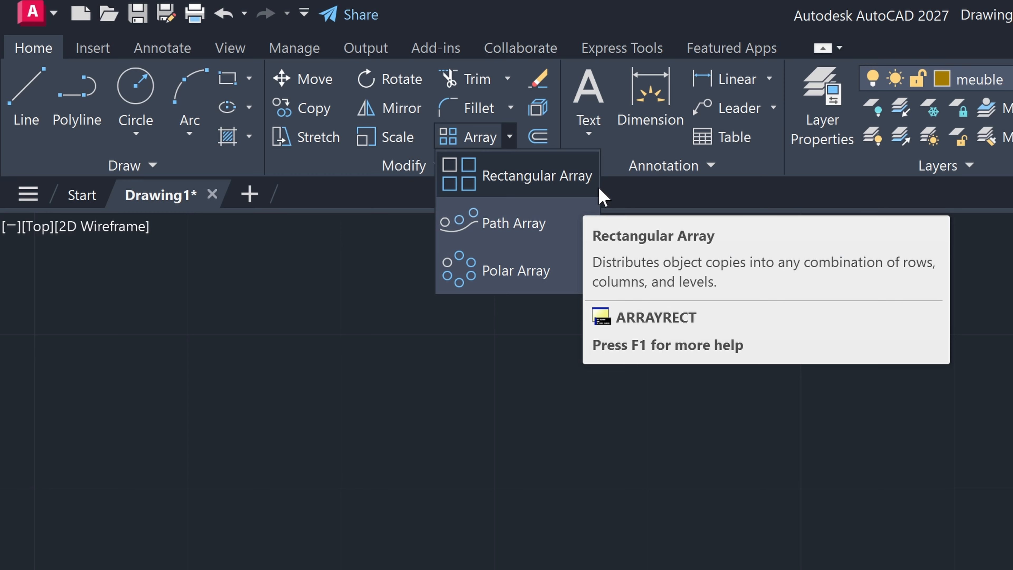
pyautogui.click(550, 187)
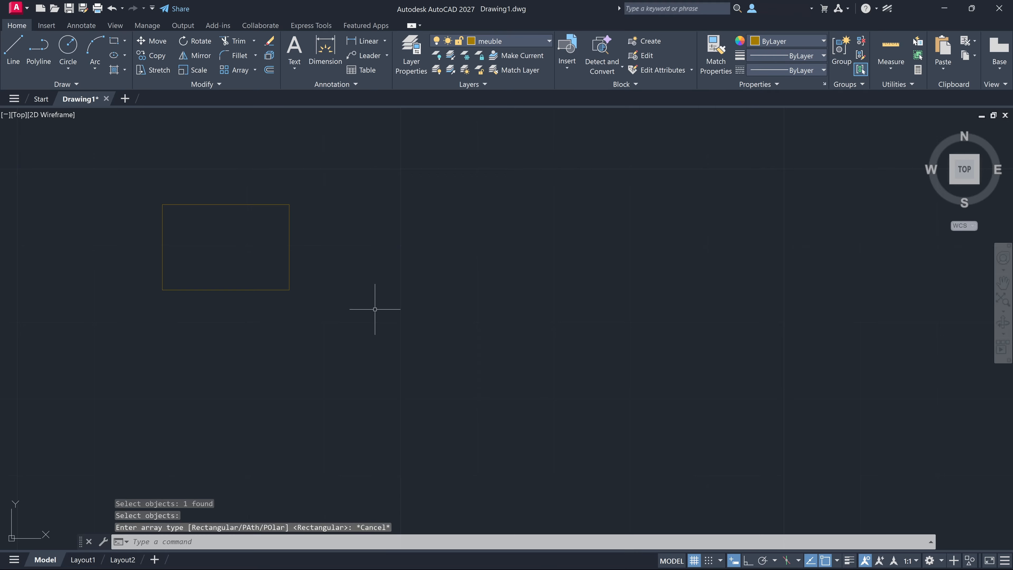
# Start a rectangular array from the single rectangle on the meuble layer
pyautogui.moveTo(375, 309); pyautogui.dragTo(428, 395, button='middle')
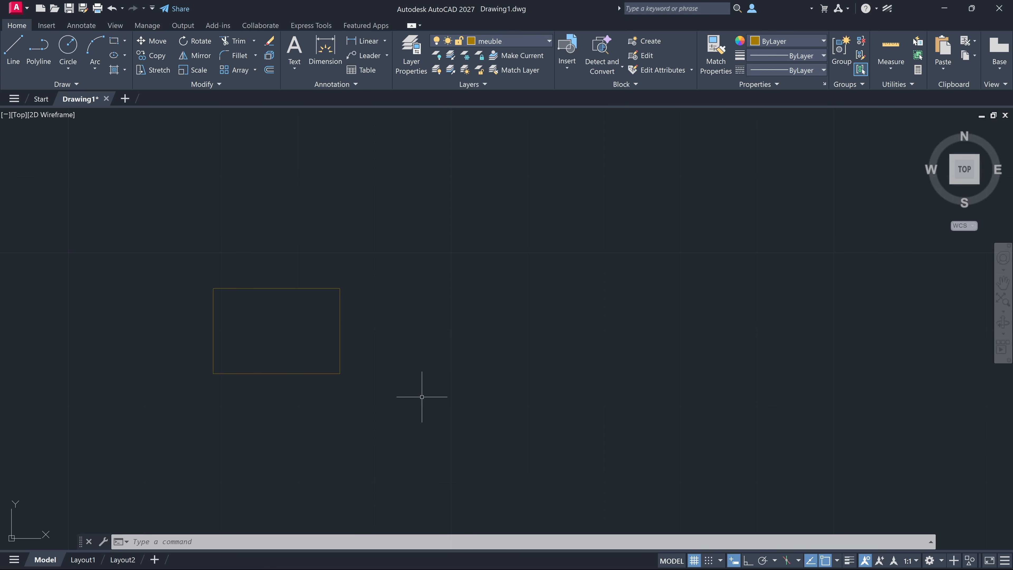
pyautogui.write('AR')
pyautogui.press('Return')
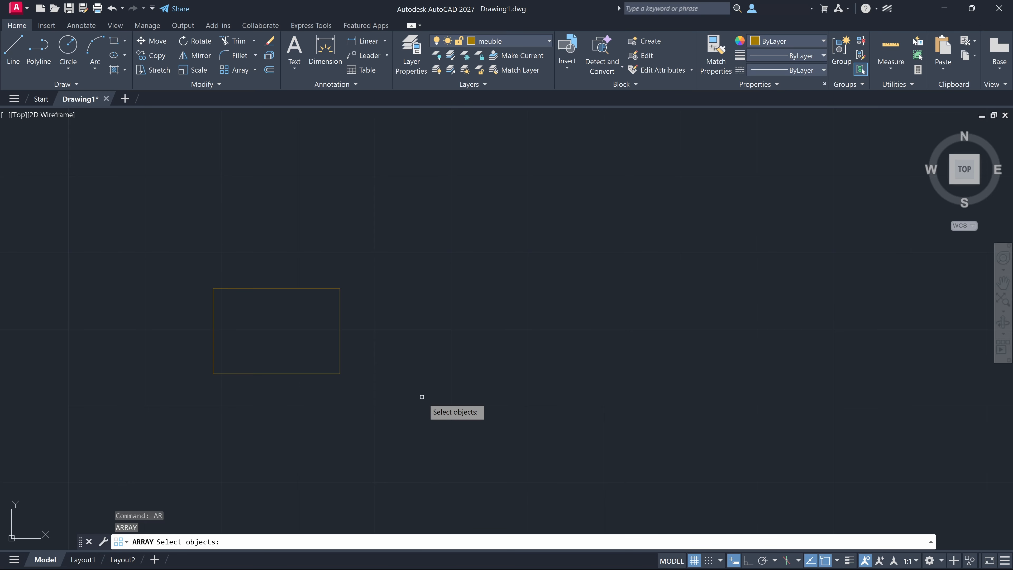
pyautogui.click(340, 342)
pyautogui.press('Return')
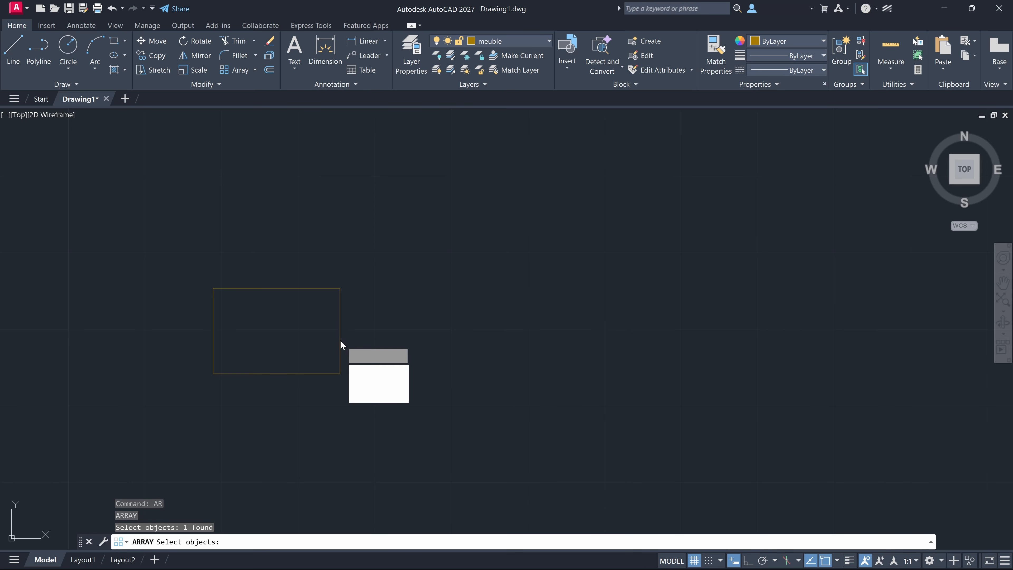
pyautogui.click(381, 372)
pyautogui.scroll(-4, 275, 383)
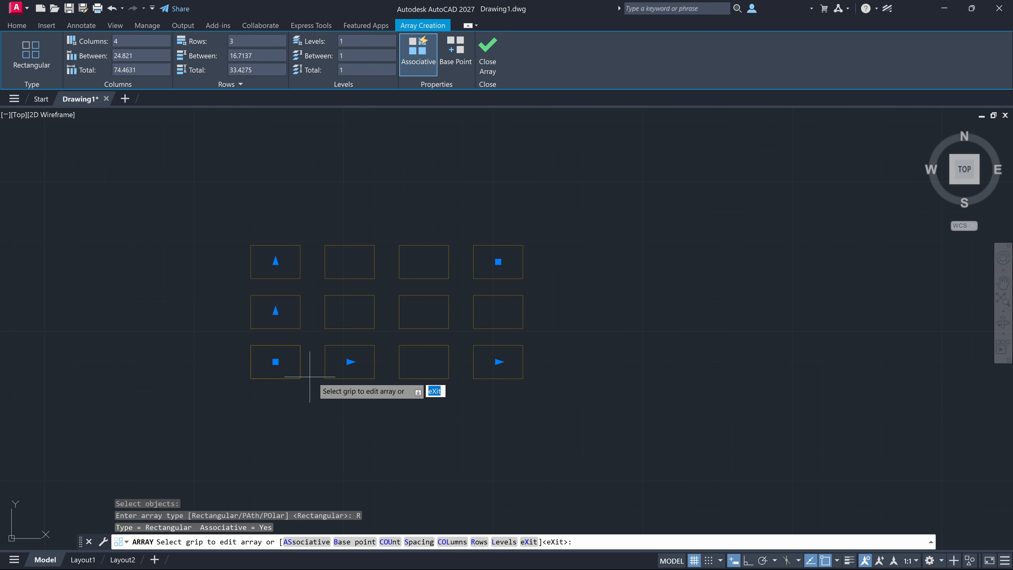
# Set the array to 4 columns spaced about 23.9 apart
pyautogui.click(499, 361)
pyautogui.click(540, 360)
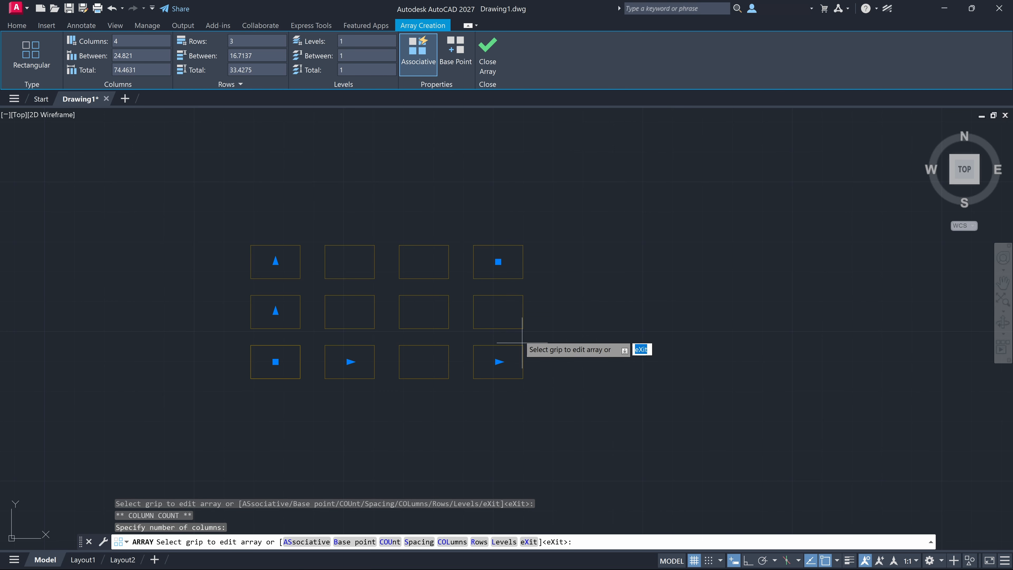
pyautogui.click(351, 361)
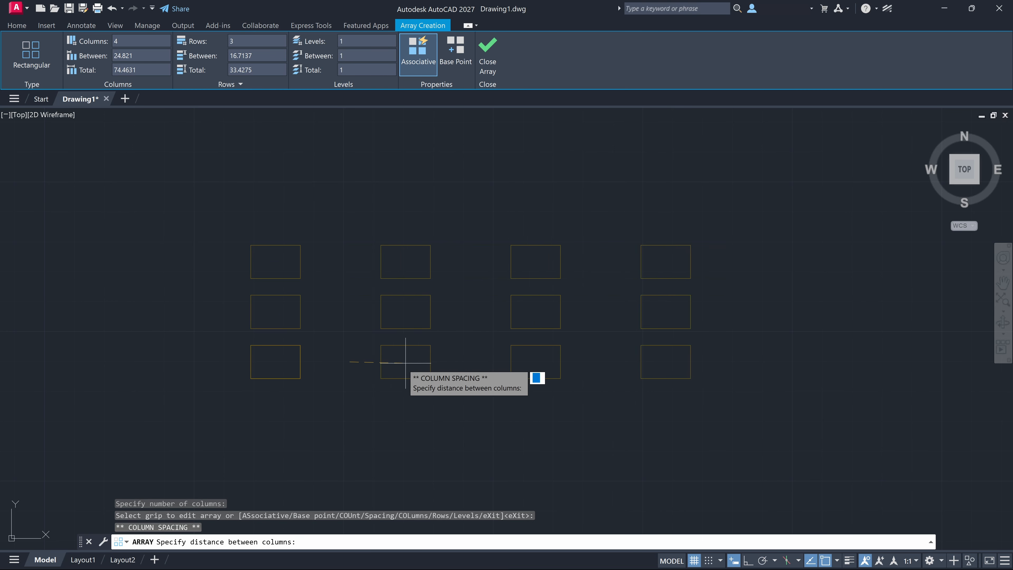
pyautogui.click(348, 361)
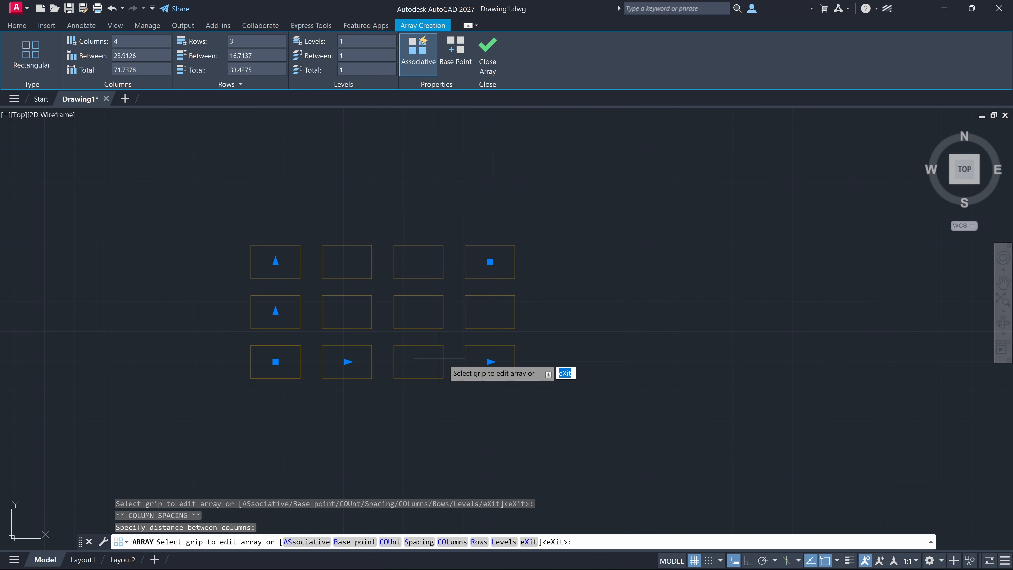
# Extend the array to the right with additional columns beyond the fourth
pyautogui.click(494, 363)
pyautogui.click(494, 363)
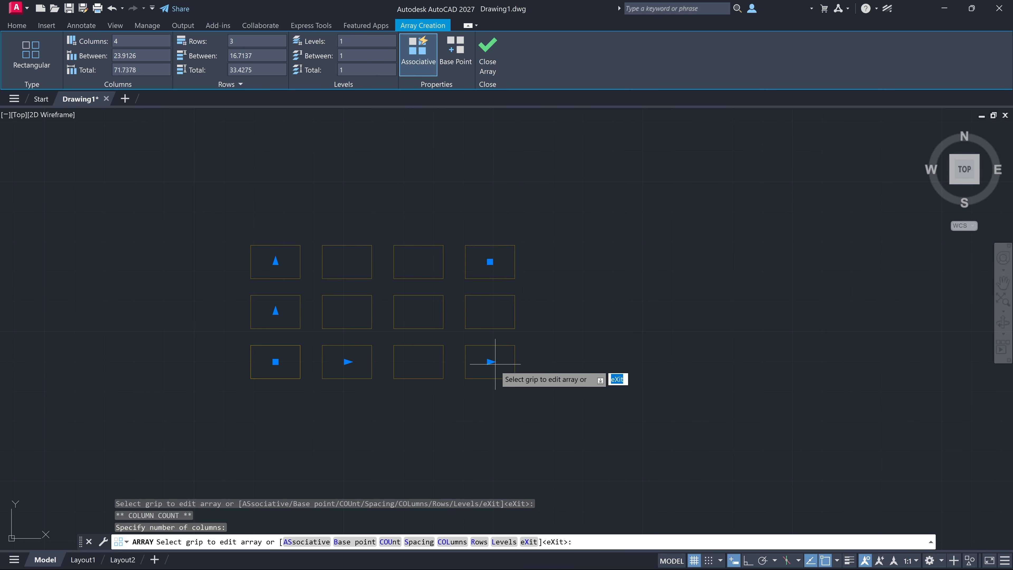
pyautogui.click(494, 364)
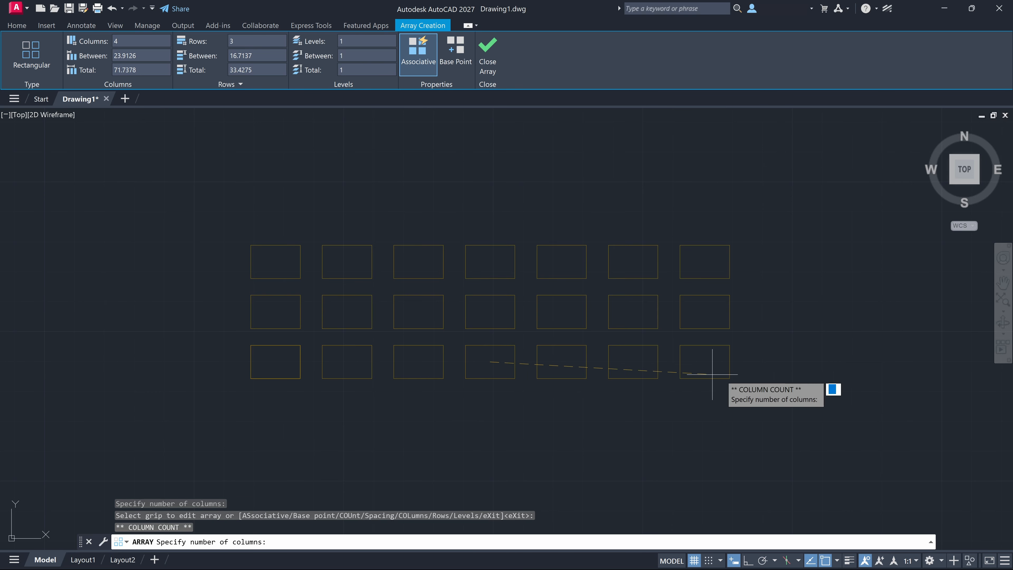
pyautogui.click(850, 376)
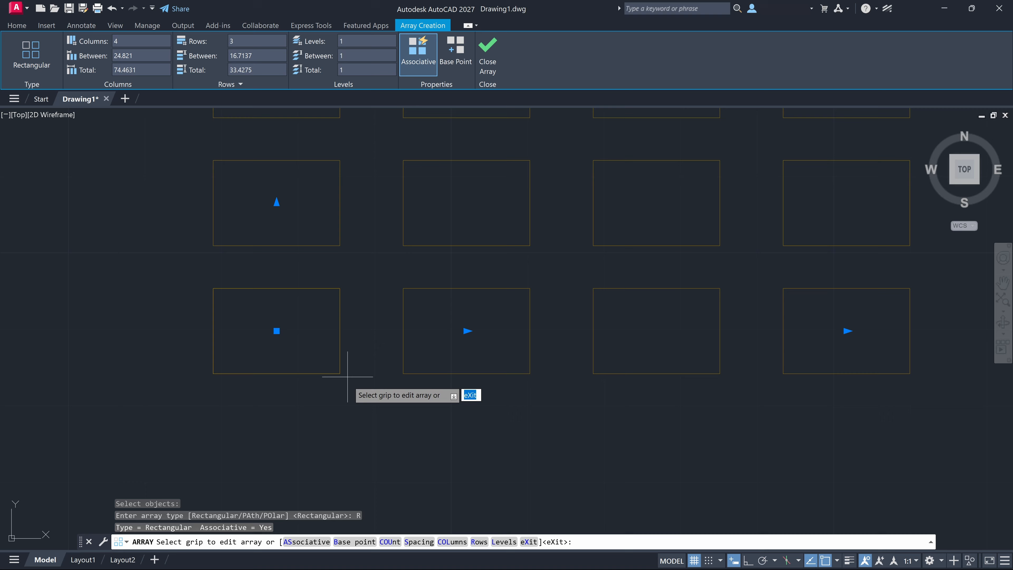
# Set the rectangular array to 3 columns and 5 rows, and deselect it
pyautogui.scroll(-3, 344, 409)
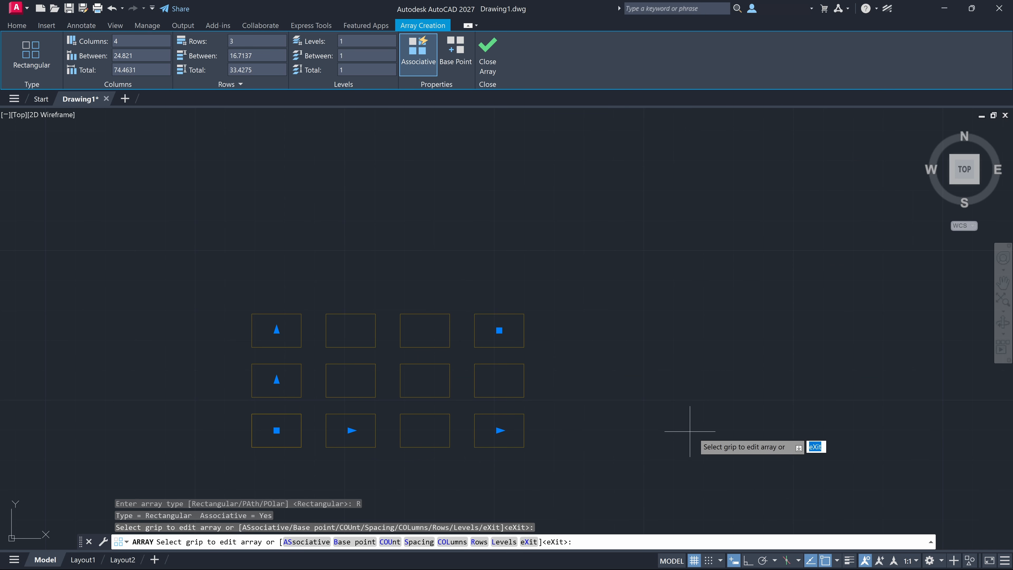
pyautogui.click(684, 452)
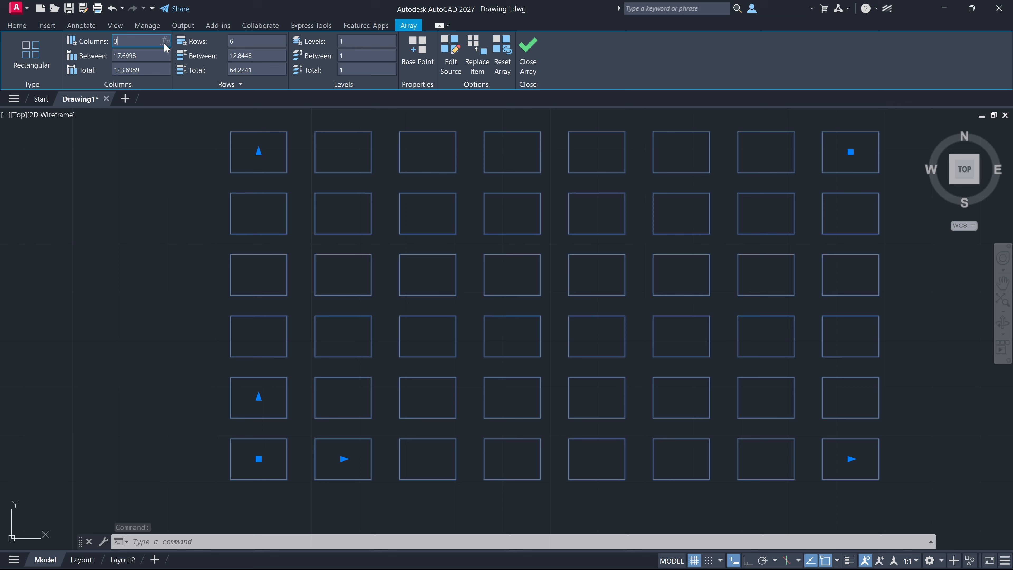
pyautogui.write('3')
pyautogui.press('Return')
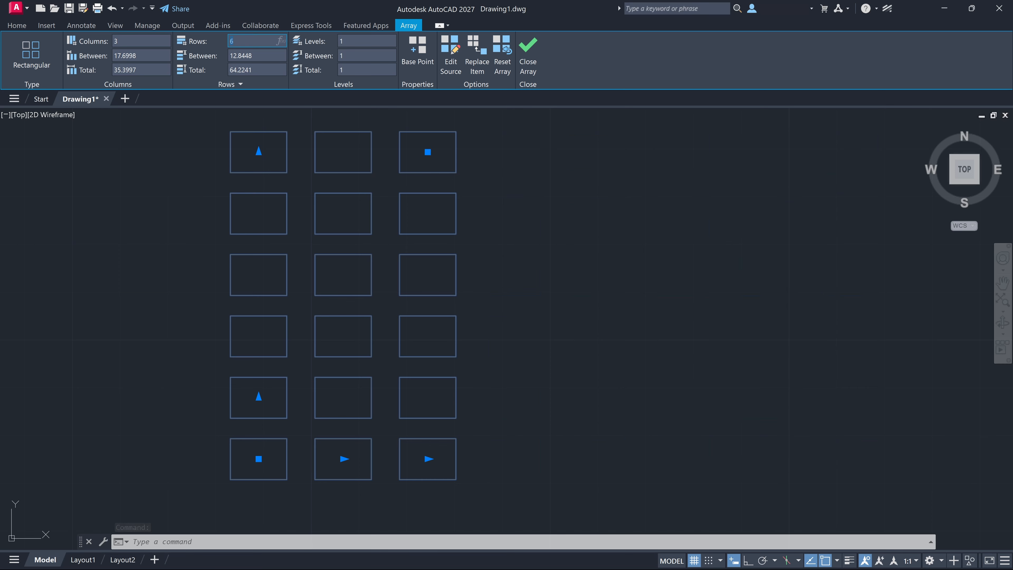
pyautogui.write('5')
pyautogui.press('Return')
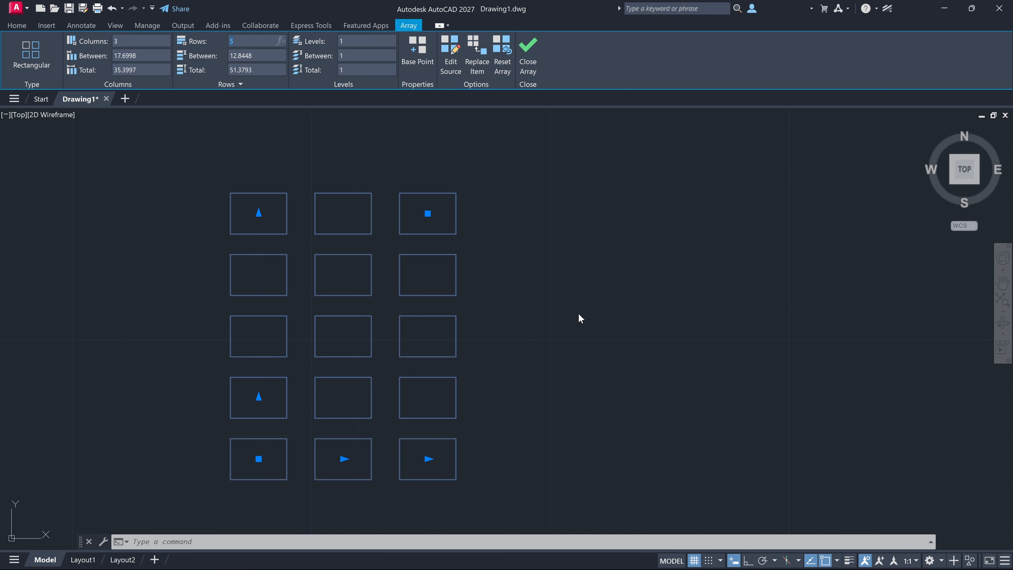
pyautogui.click(579, 316)
pyautogui.press('Escape')
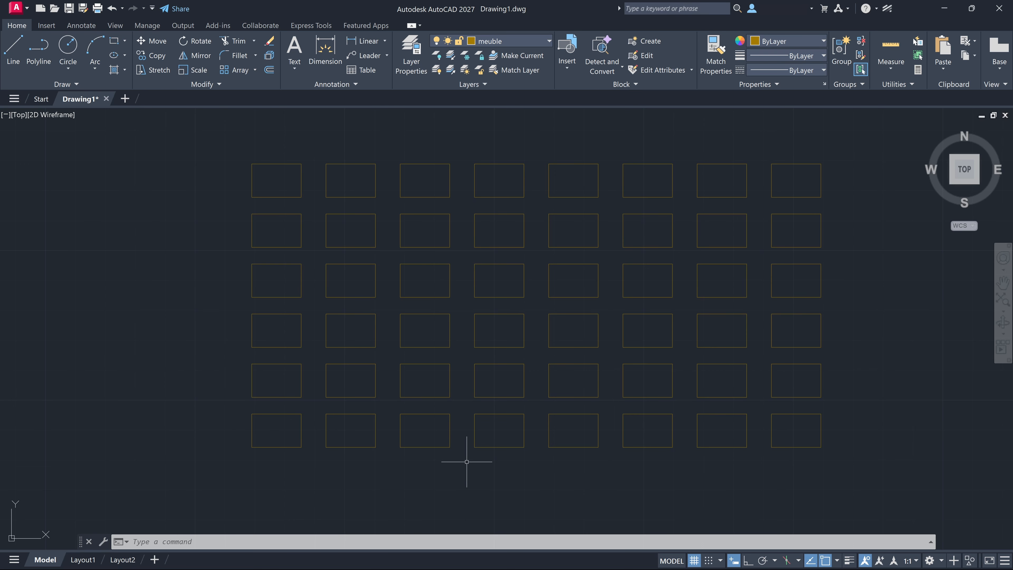
# Select the full rectangular array and reduce it to 5 columns and 3 rows
pyautogui.click(335, 447)
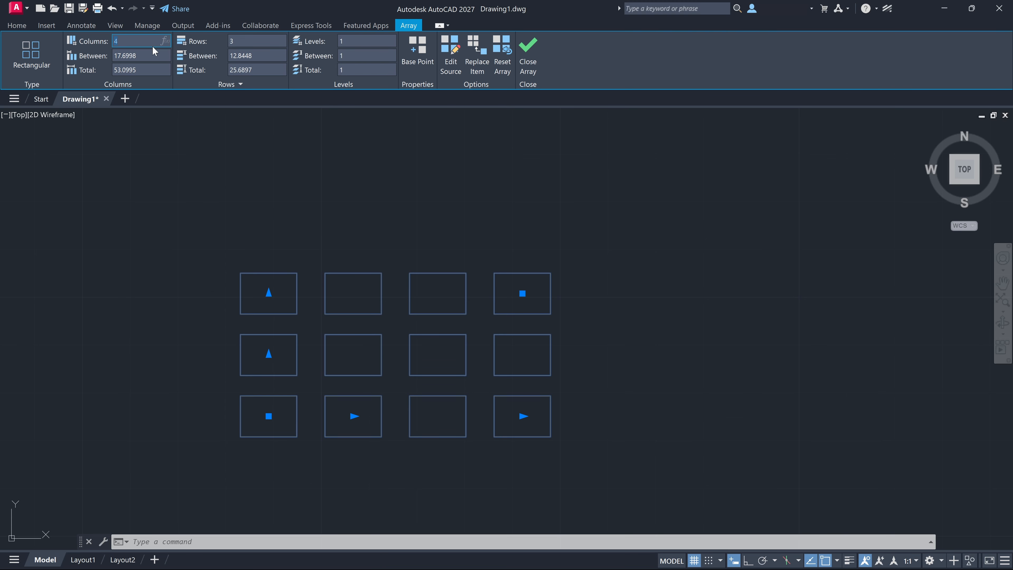
pyautogui.click(321, 163)
pyautogui.click(344, 256)
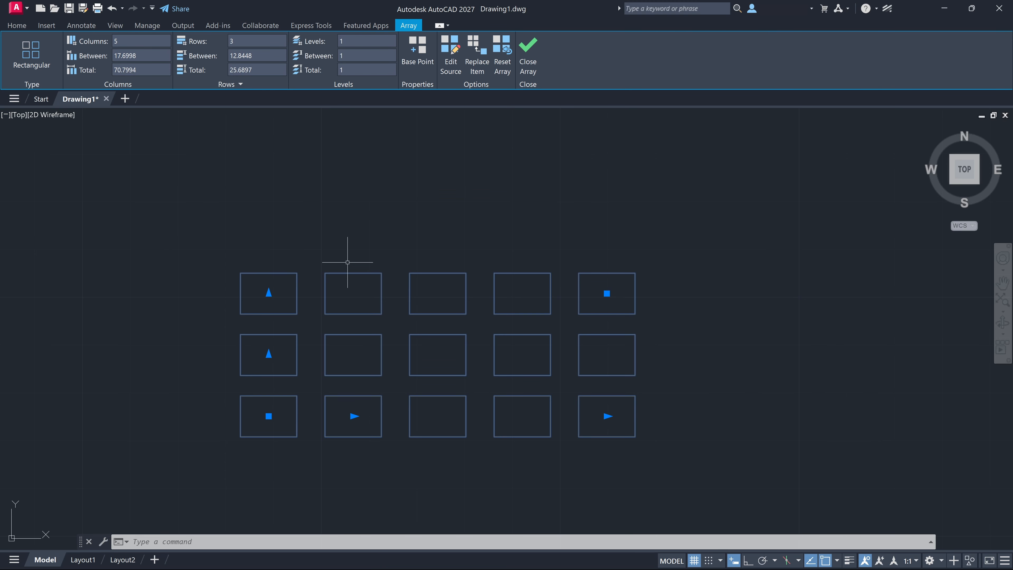
# Set the selected array to 5 rows and 10 columns
pyautogui.click(263, 40)
pyautogui.write('5')
pyautogui.click(140, 41)
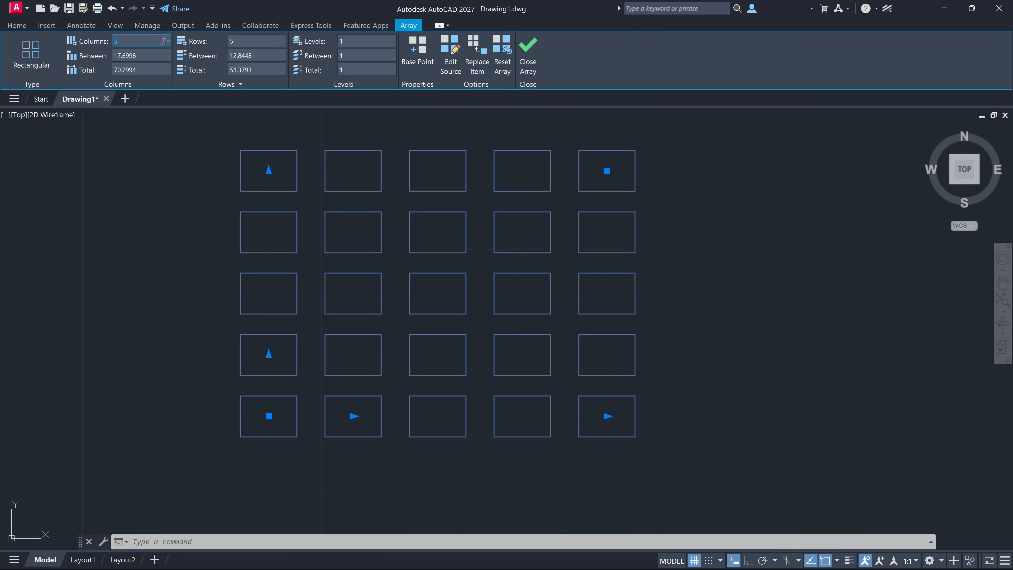
pyautogui.write('10')
pyautogui.press('Return')
pyautogui.moveTo(506, 250); pyautogui.dragTo(328, 267, button='middle')
pyautogui.scroll(-1, 410, 305)
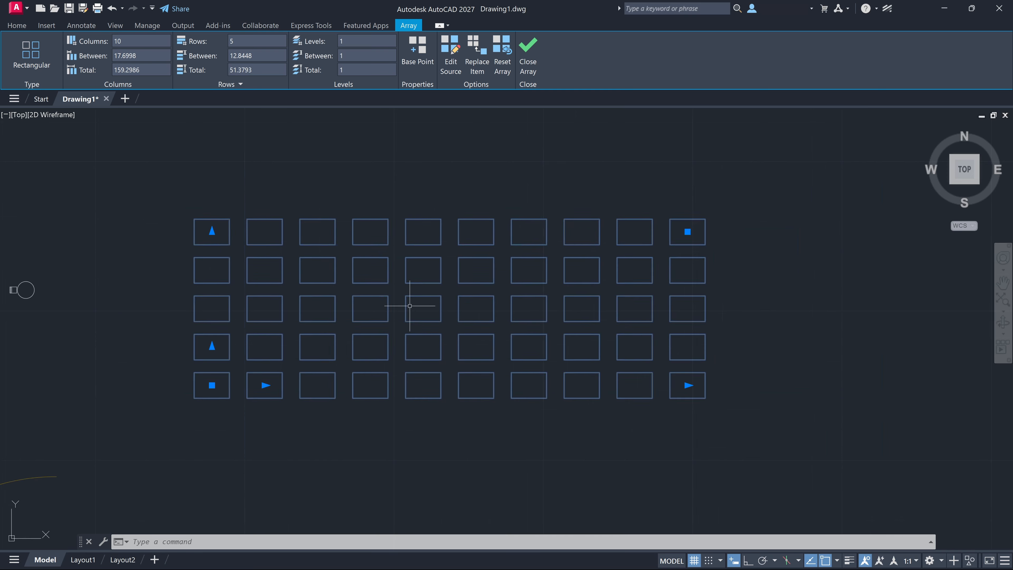
# Resize the selected rectangular array to 5 columns and 6 rows
pyautogui.moveTo(409, 305); pyautogui.dragTo(288, 306, button='middle')
pyautogui.click(567, 385)
pyautogui.click(714, 386)
pyautogui.moveTo(95, 223); pyautogui.dragTo(99, 228)
pyautogui.moveTo(90, 231); pyautogui.dragTo(98, 285, button='middle')
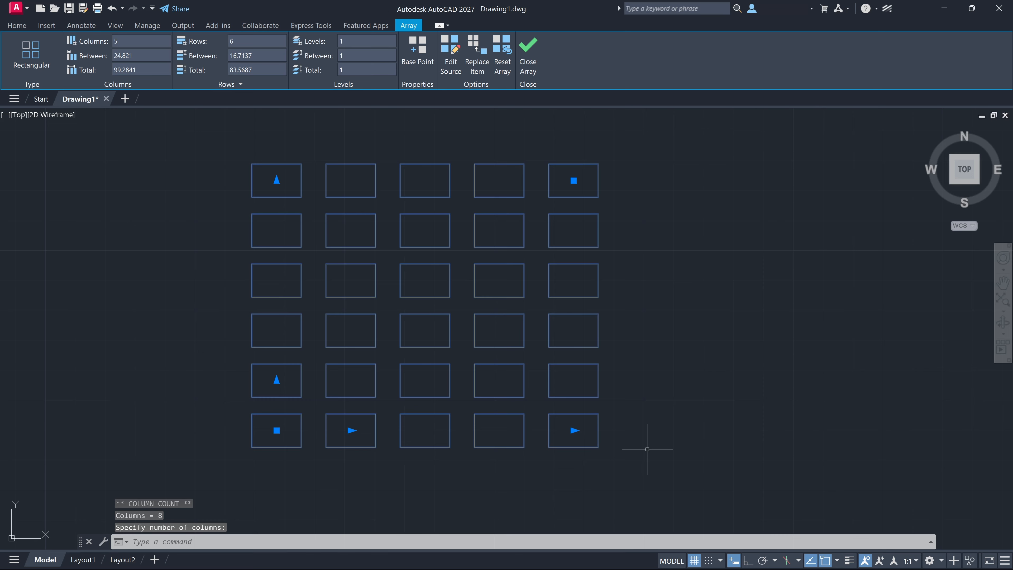
pyautogui.click(655, 449)
# Widen the array's column spacing to about 38.65 and tighten it to about 20.66
pyautogui.click(348, 419)
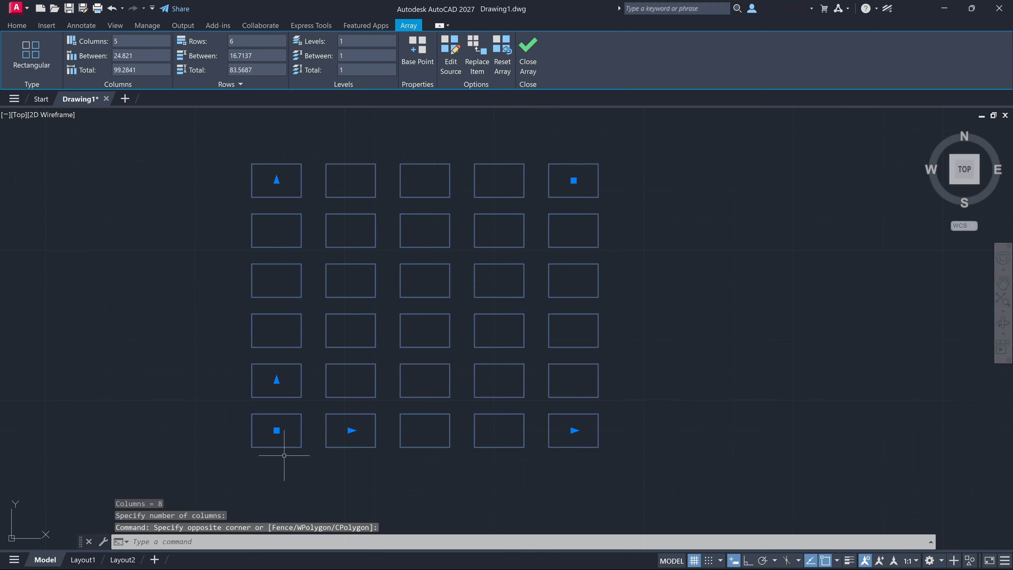
pyautogui.click(351, 430)
pyautogui.click(392, 422)
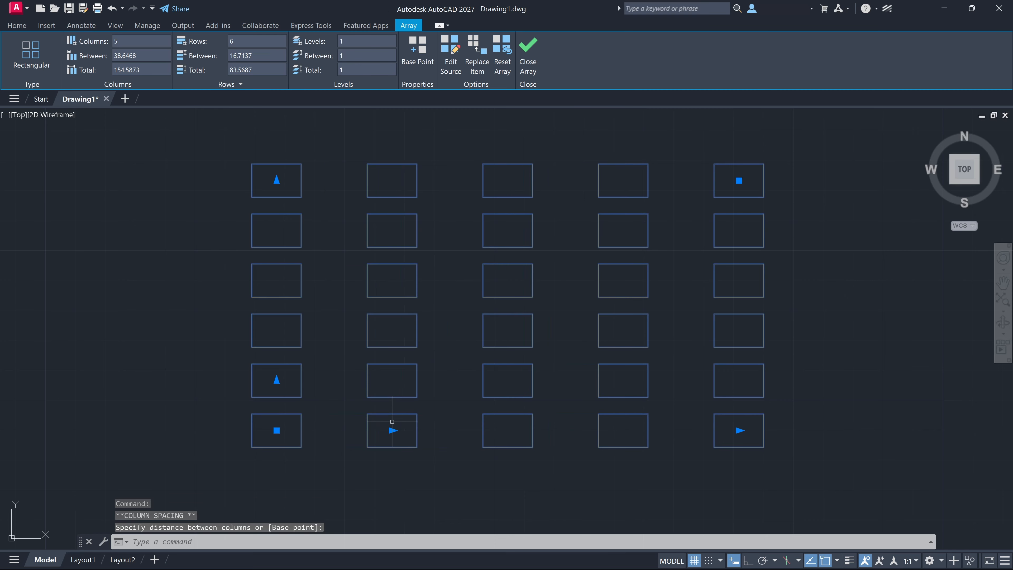
pyautogui.click(392, 430)
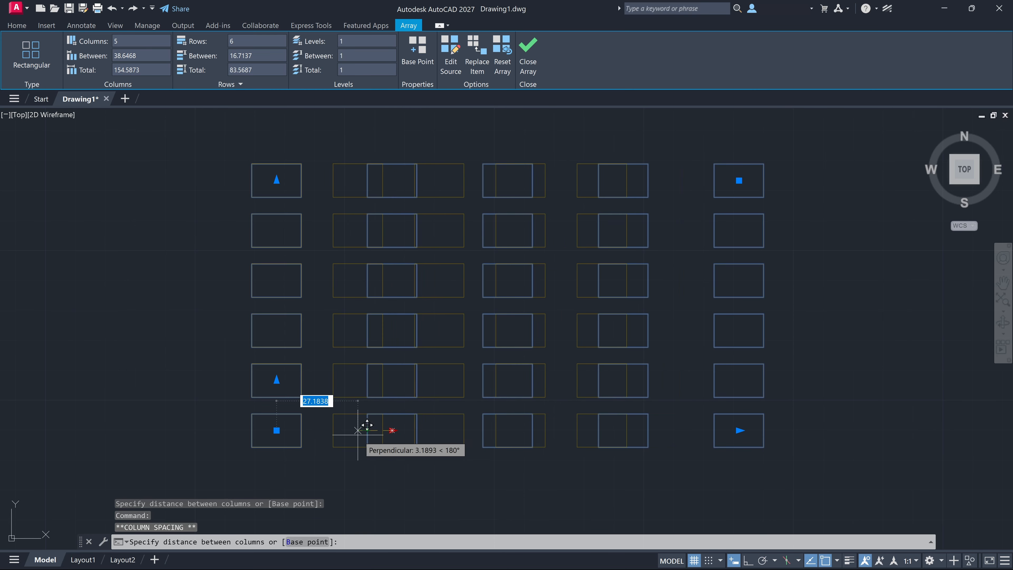
pyautogui.click(339, 435)
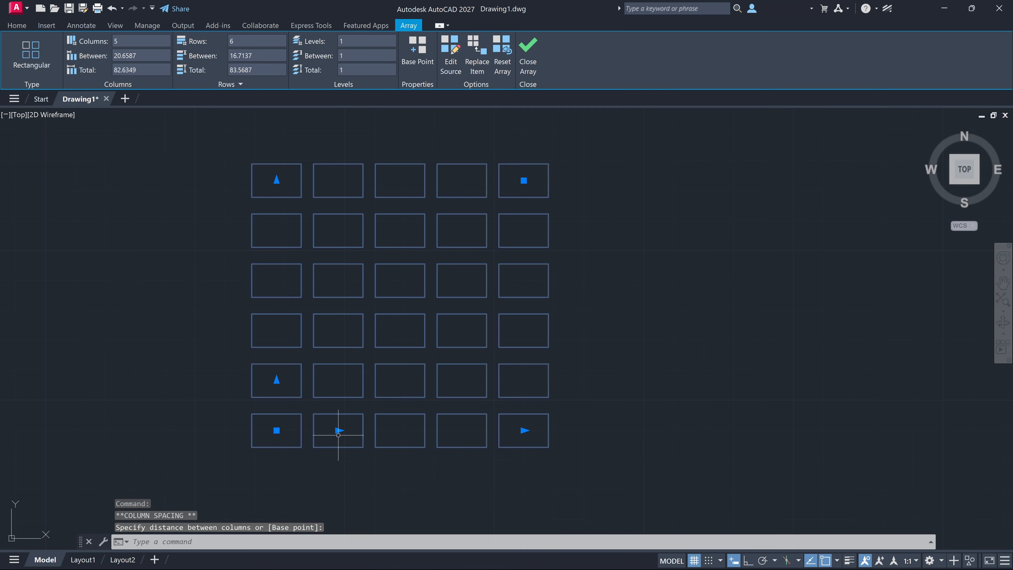
# Reduce the array's row spacing to about 14.57 and widen the spacing between its columns
pyautogui.click(280, 377)
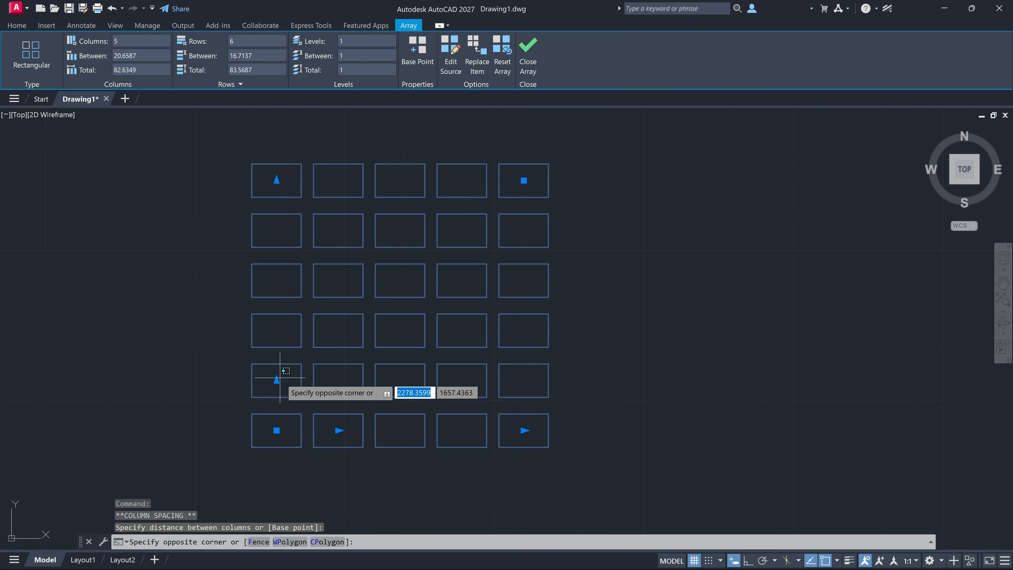
pyautogui.click(277, 381)
pyautogui.click(277, 381)
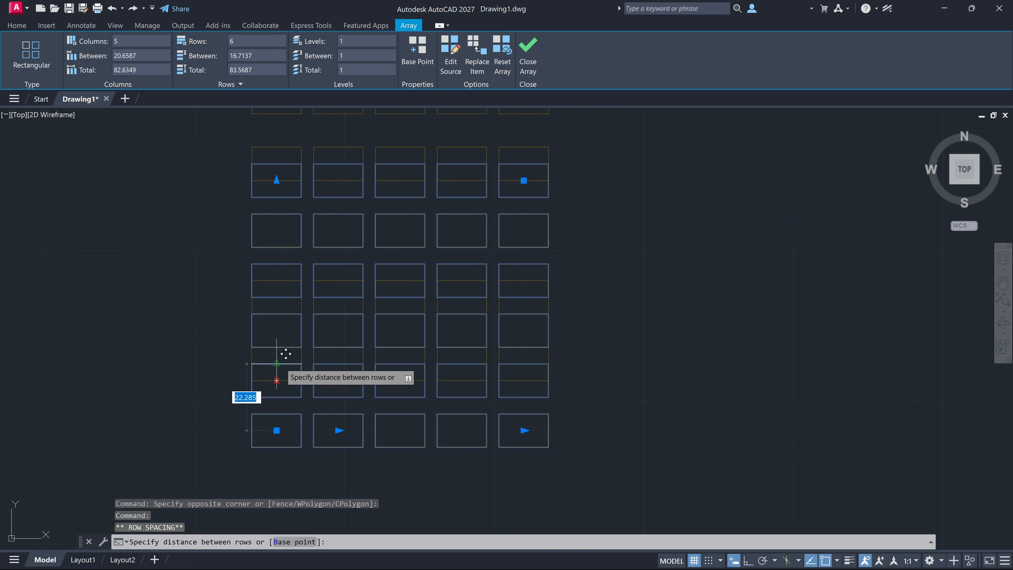
pyautogui.click(279, 386)
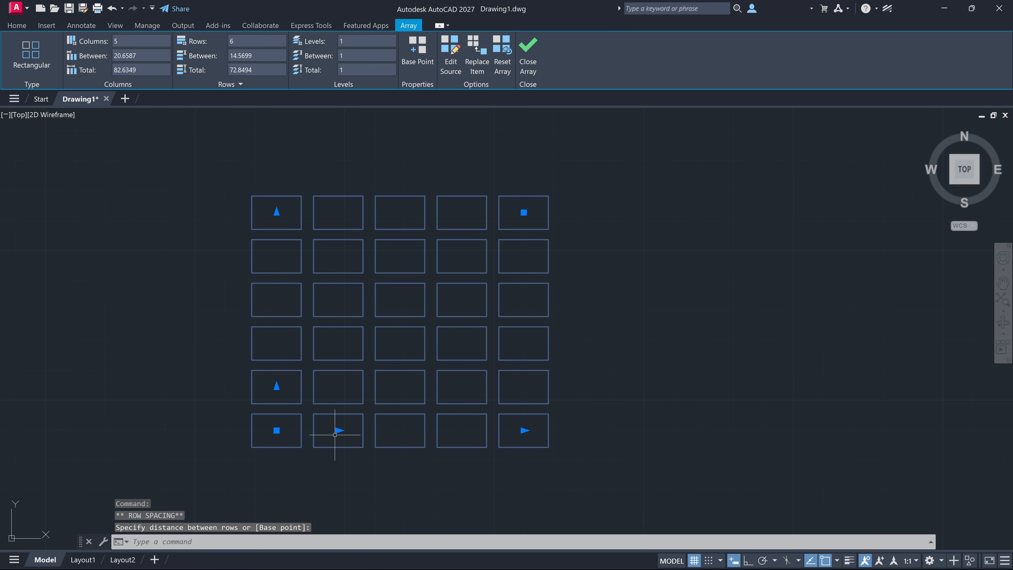
pyautogui.click(338, 431)
pyautogui.click(413, 452)
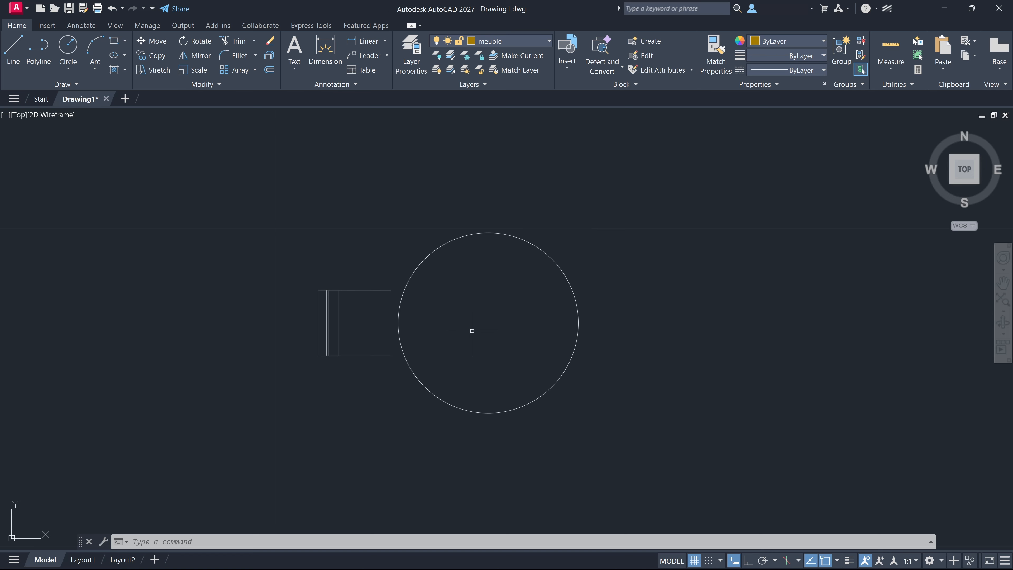
# Start the Array command and select the complete chair beside the large circle as the source object
pyautogui.write('ARR')
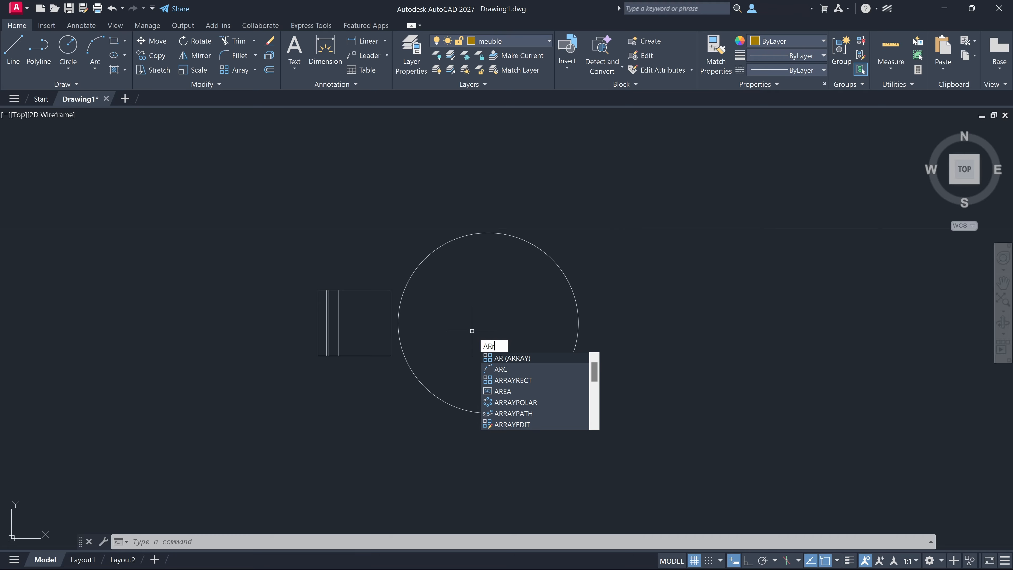
pyautogui.press('BackSpace')
pyautogui.press('Return')
pyautogui.click(310, 394)
pyautogui.click(292, 243)
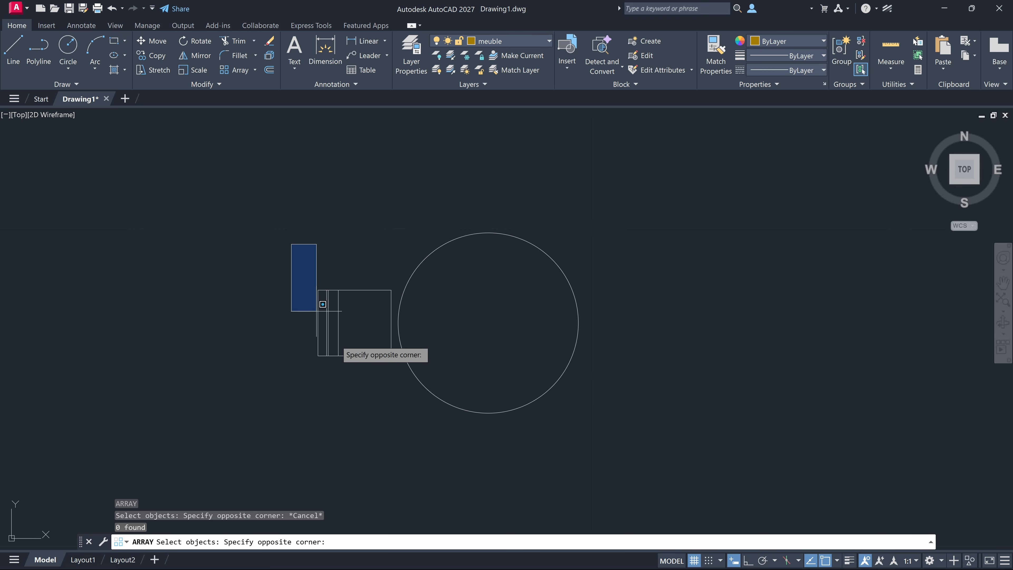